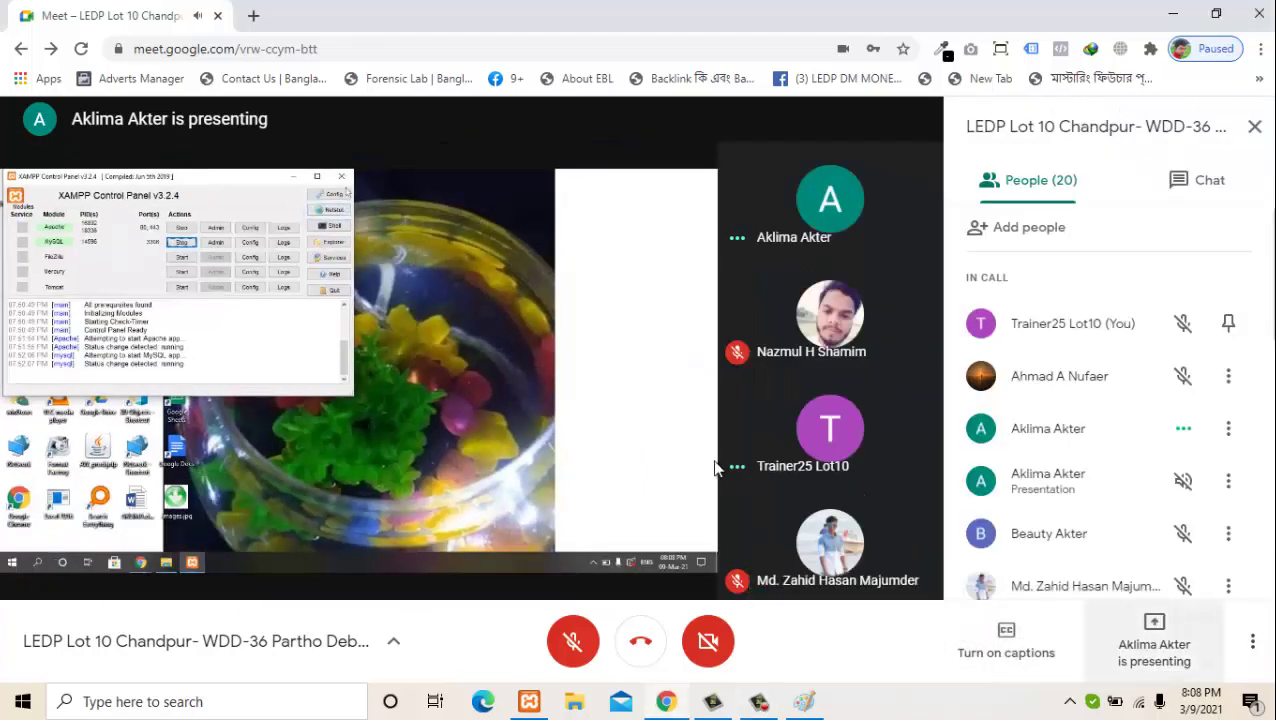
Step: Make the Google Meet call fill the whole screen to view the shared Downloads folder
double_click(618, 456)
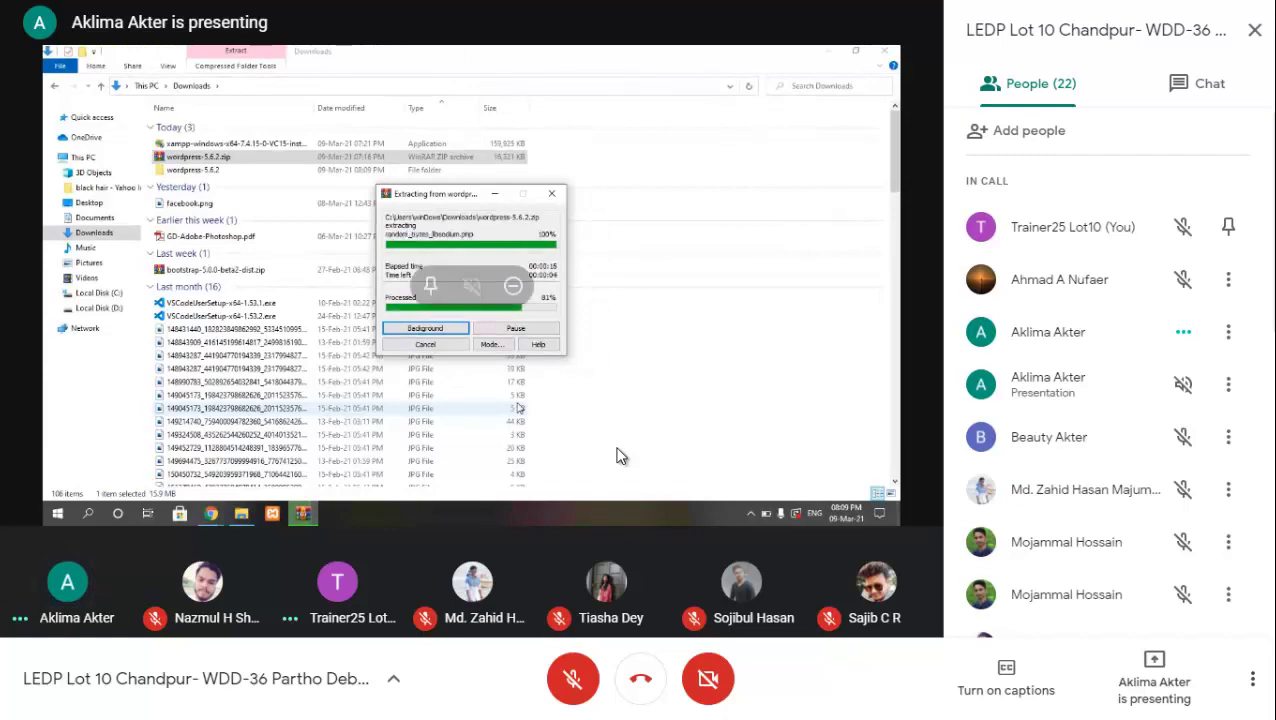
Step: Exit full screen with F11, then immediately return the meeting to full screen
key(F11)
key(F11)
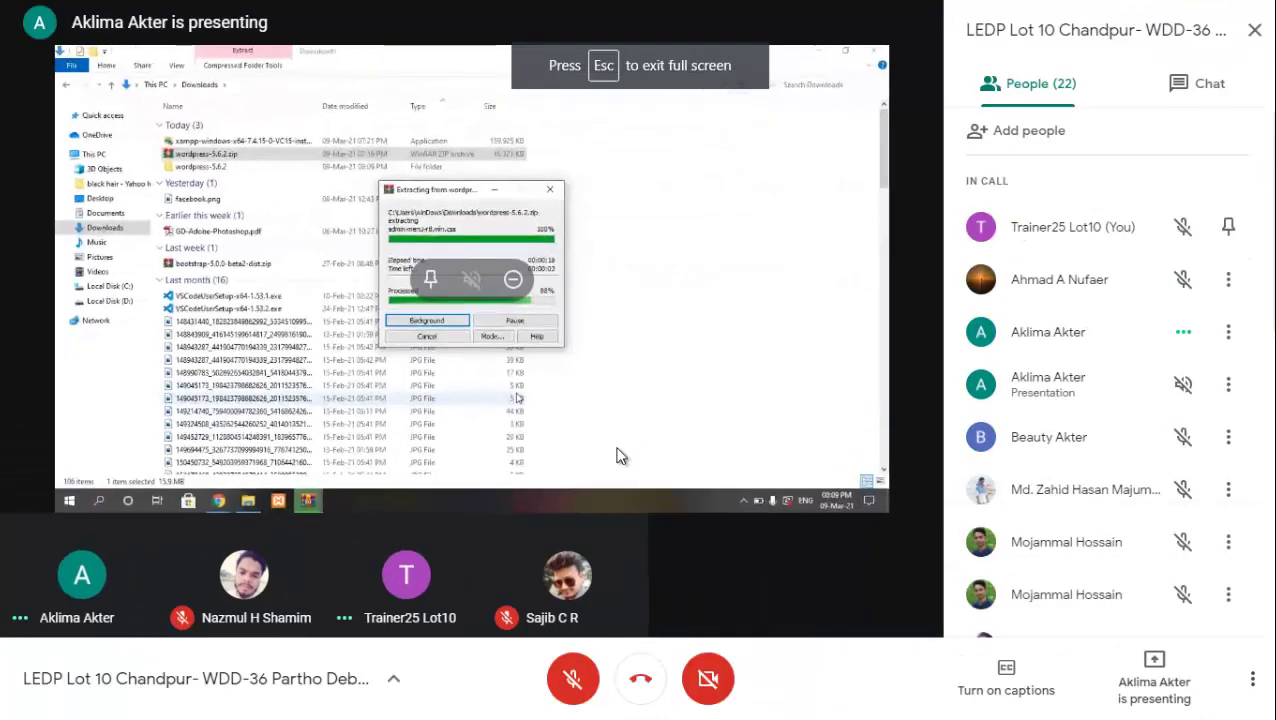
key(F11)
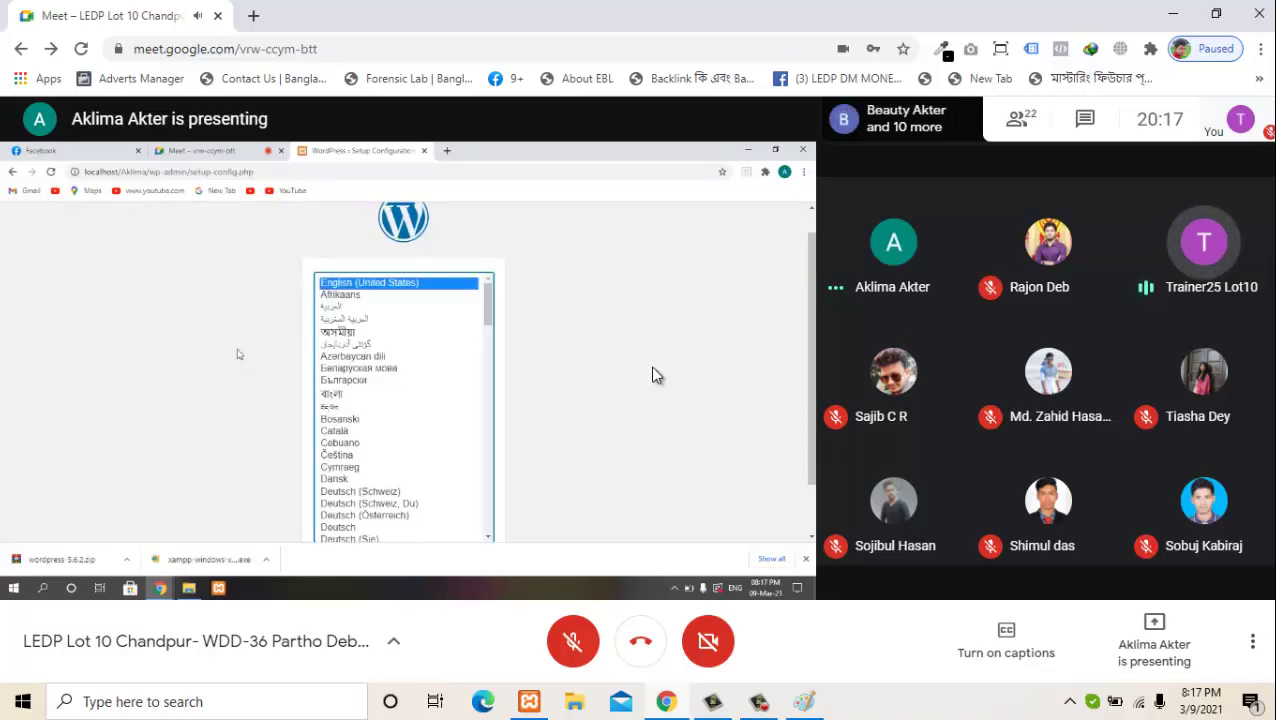
Step: Put the meeting into full-screen mode with F11 to enlarge the shared WordPress page
key(F11)
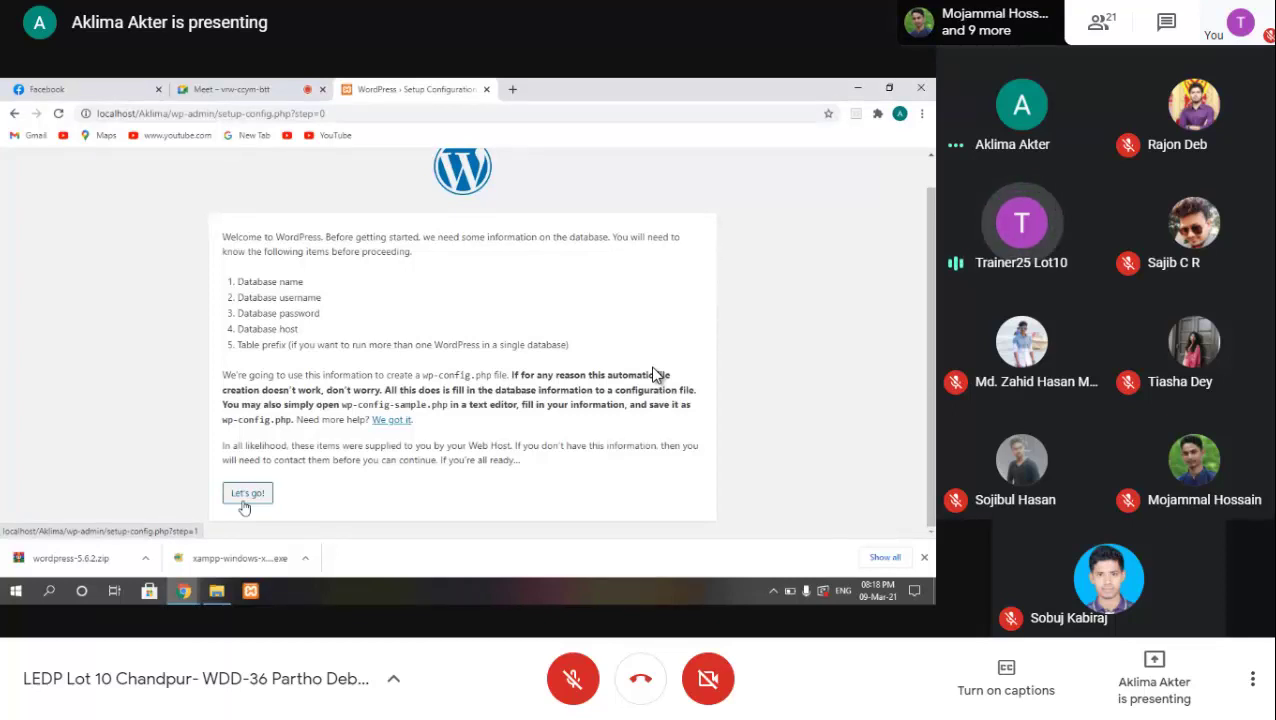
Step: Advance the shared WordPress setup from the welcome page to the database connection form
click(246, 494)
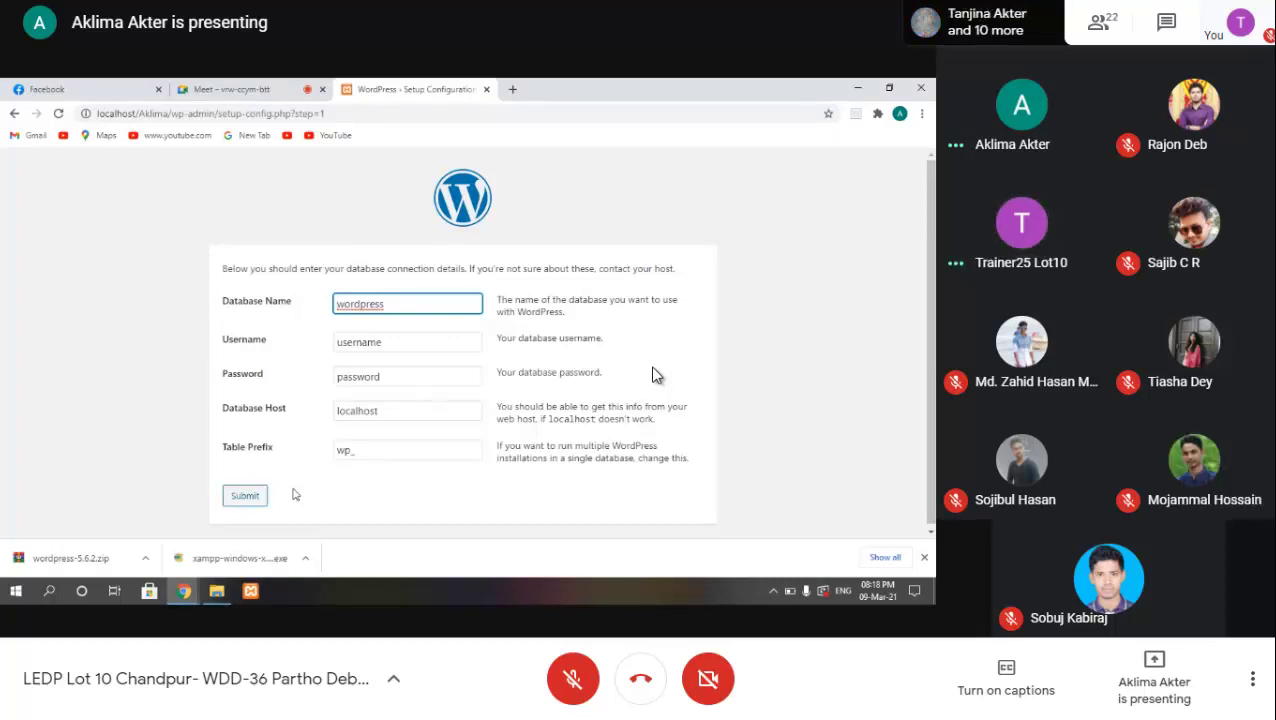
Step: Enter localhost/phpmyadmin in the address bar of the shared browser's new tab
click(512, 89)
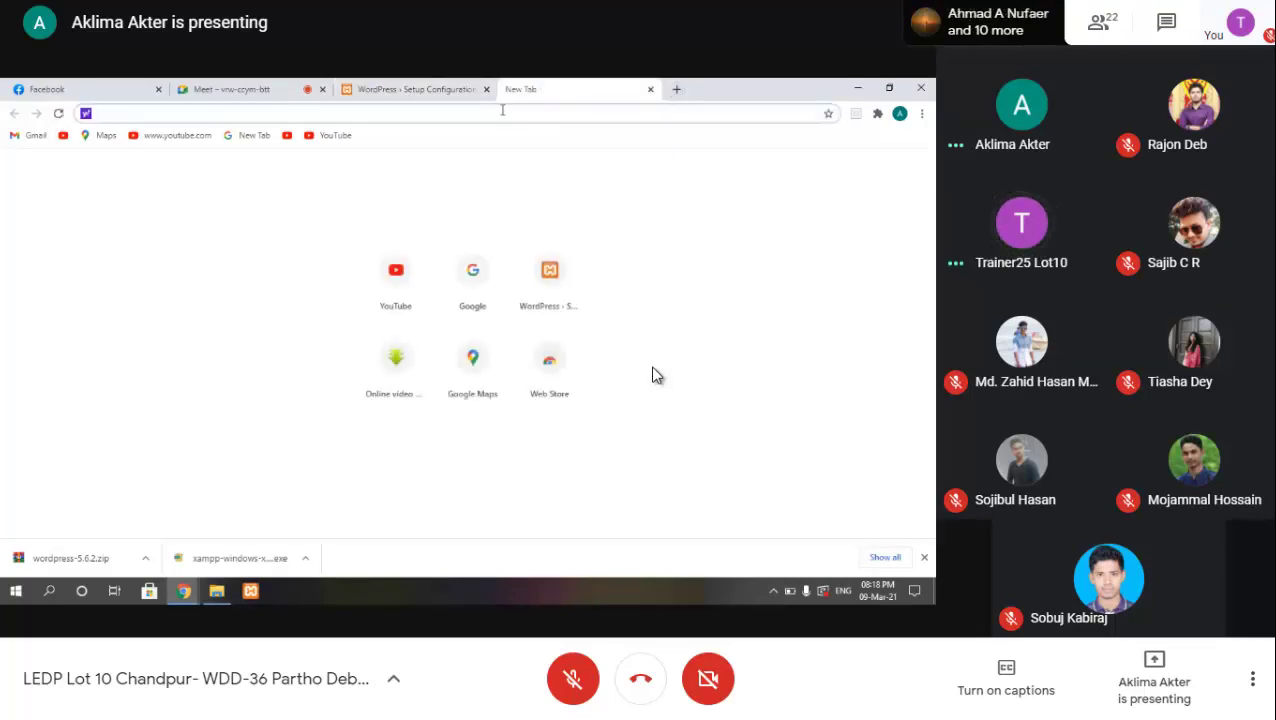
text(loca)
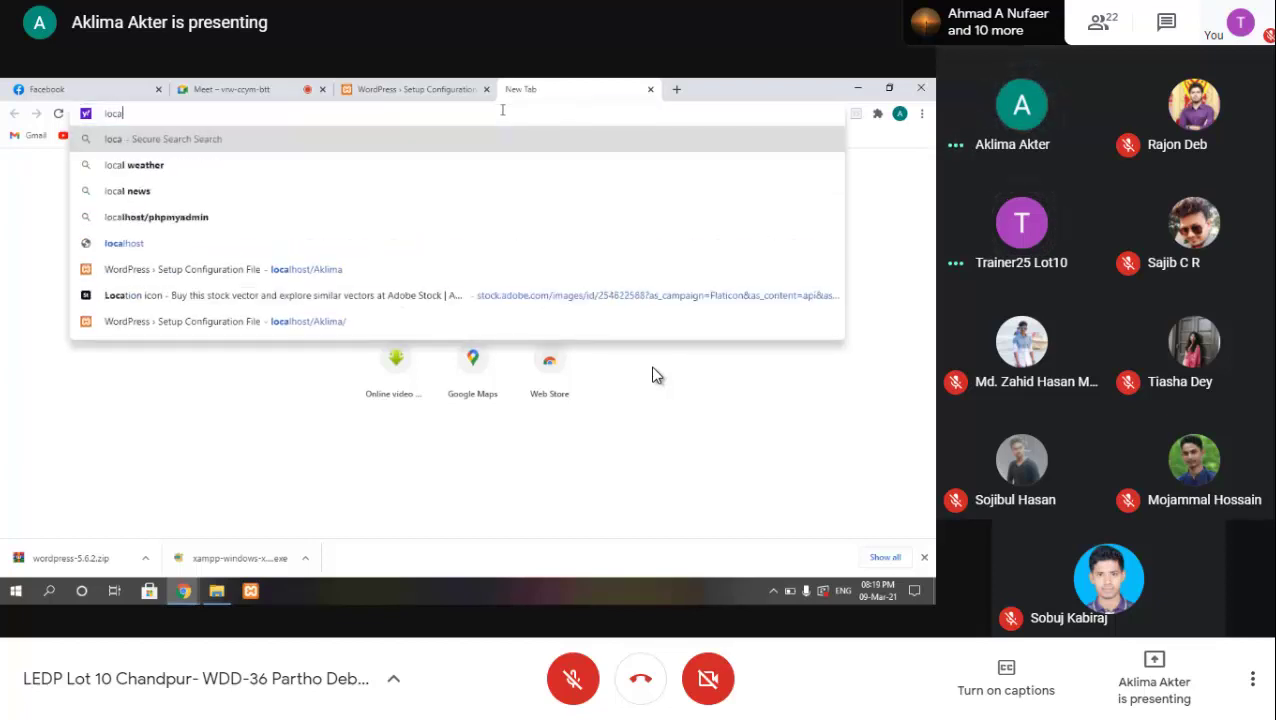
text(lhost)
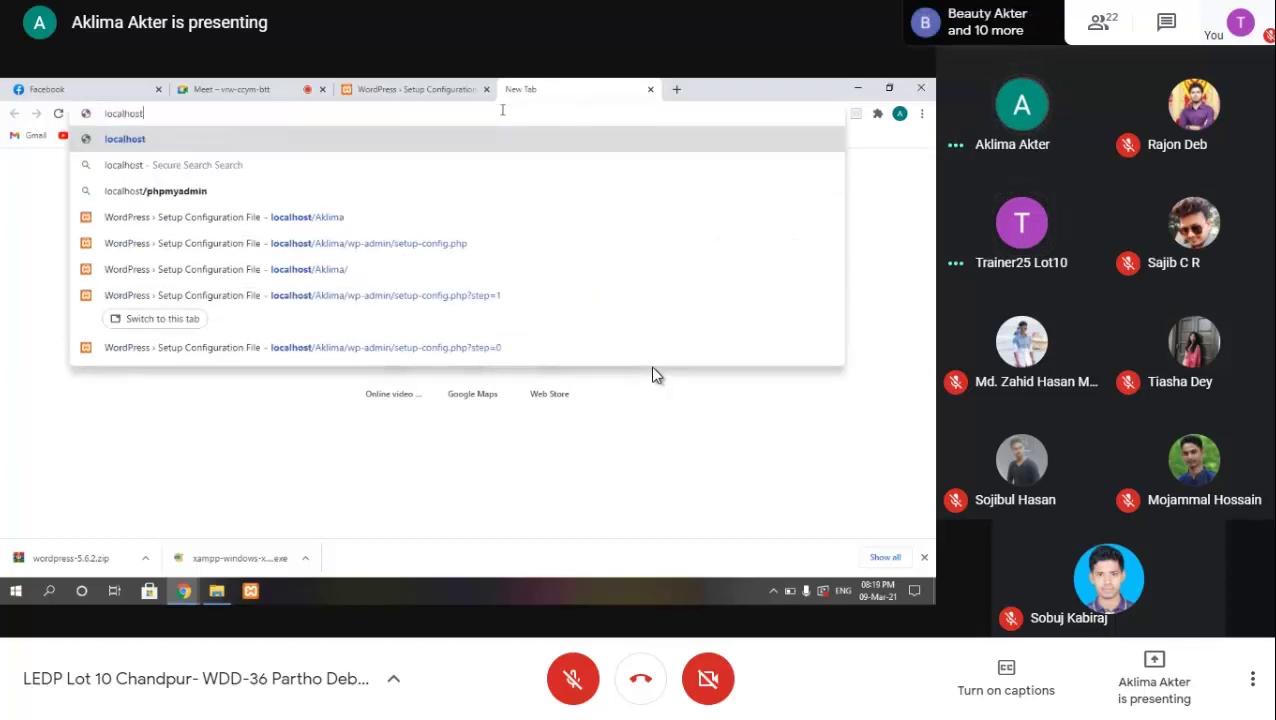
text(/)
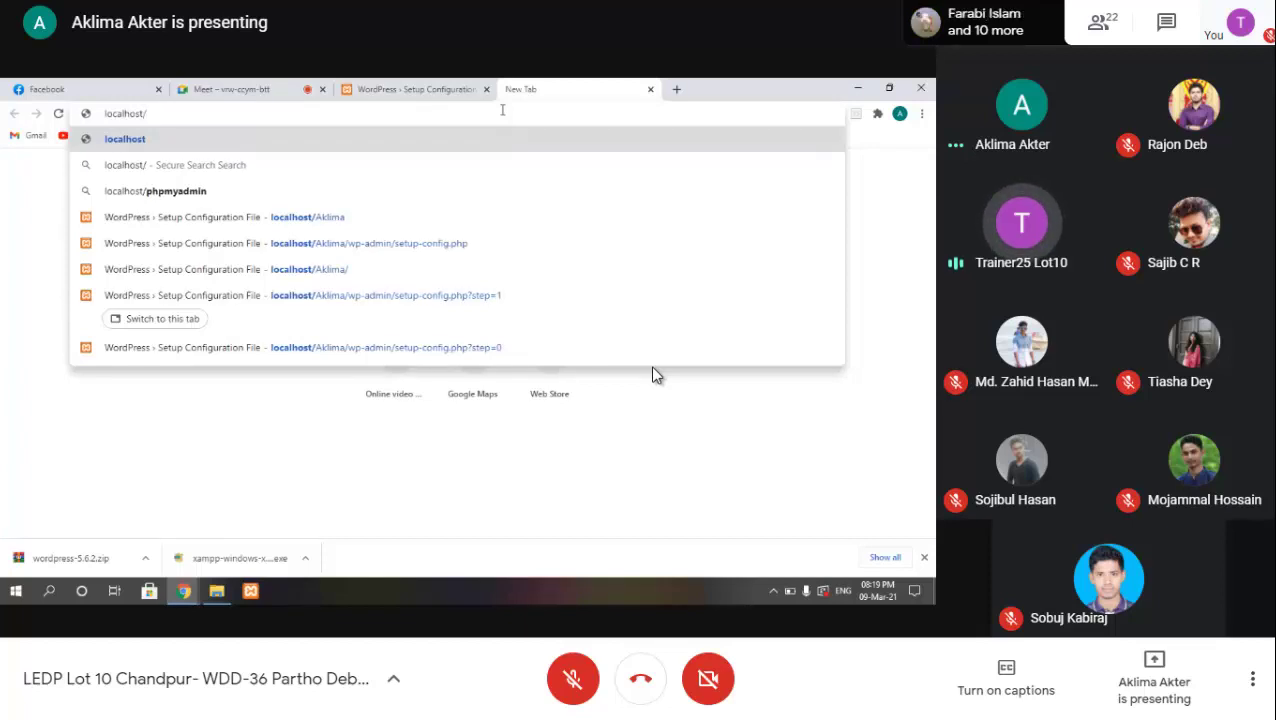
text(p)
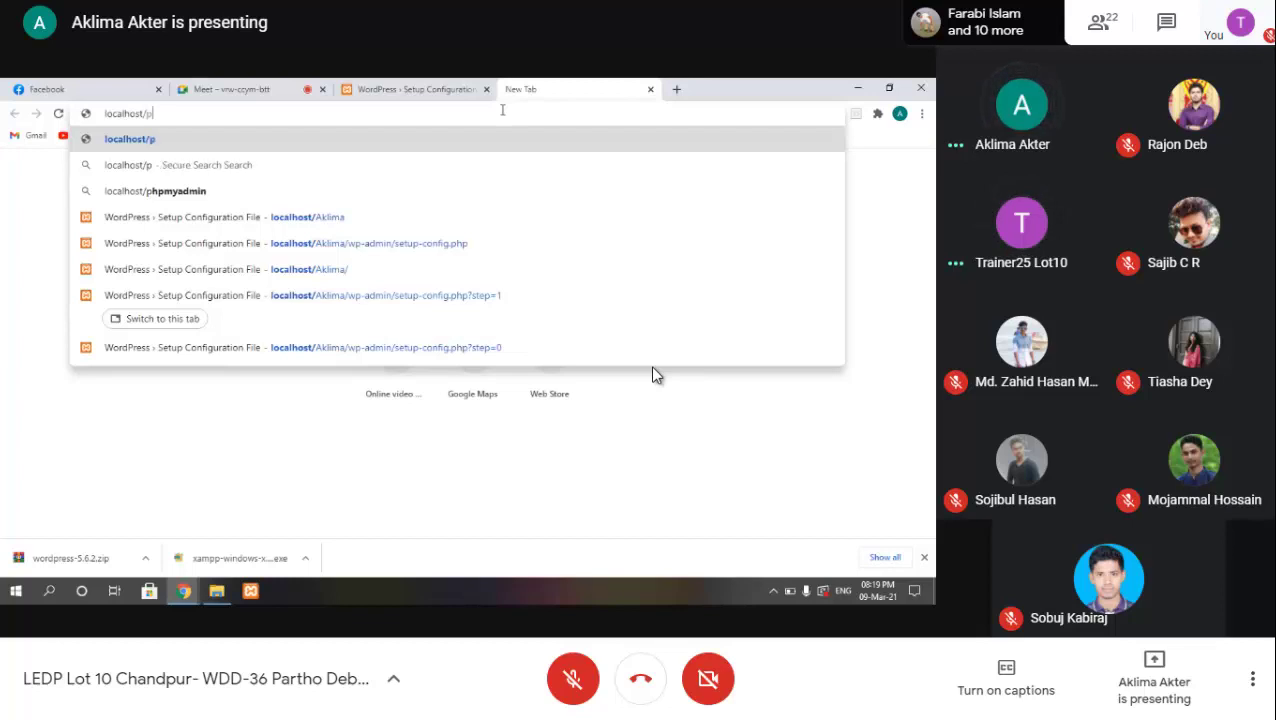
text(hp)
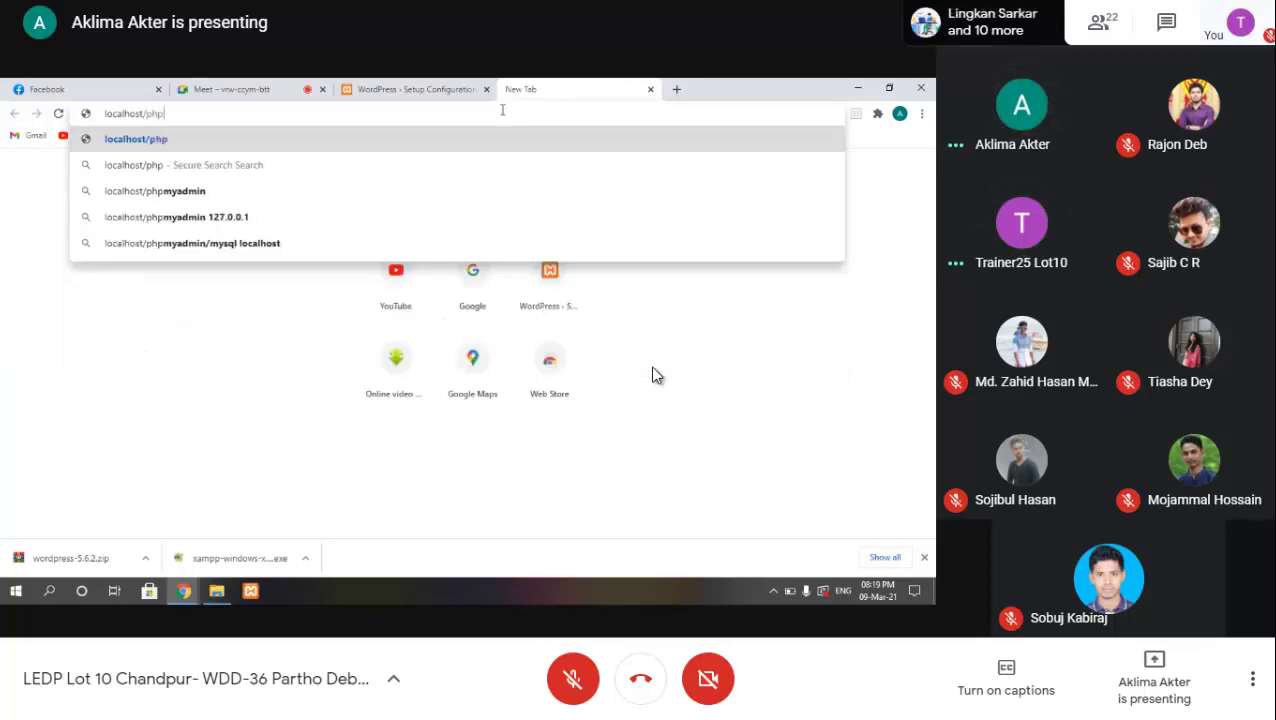
text(myadmin)
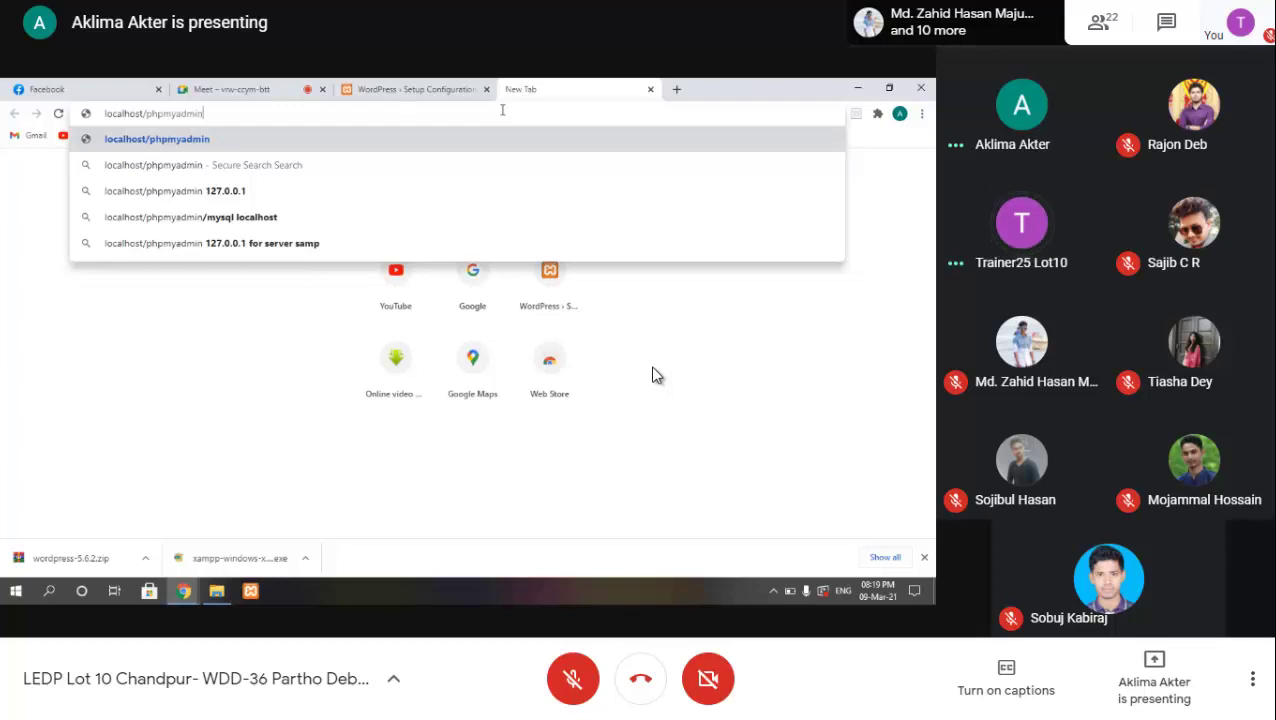
Step: Load the localhost/phpmyadmin page in the shared browser
key(Return)
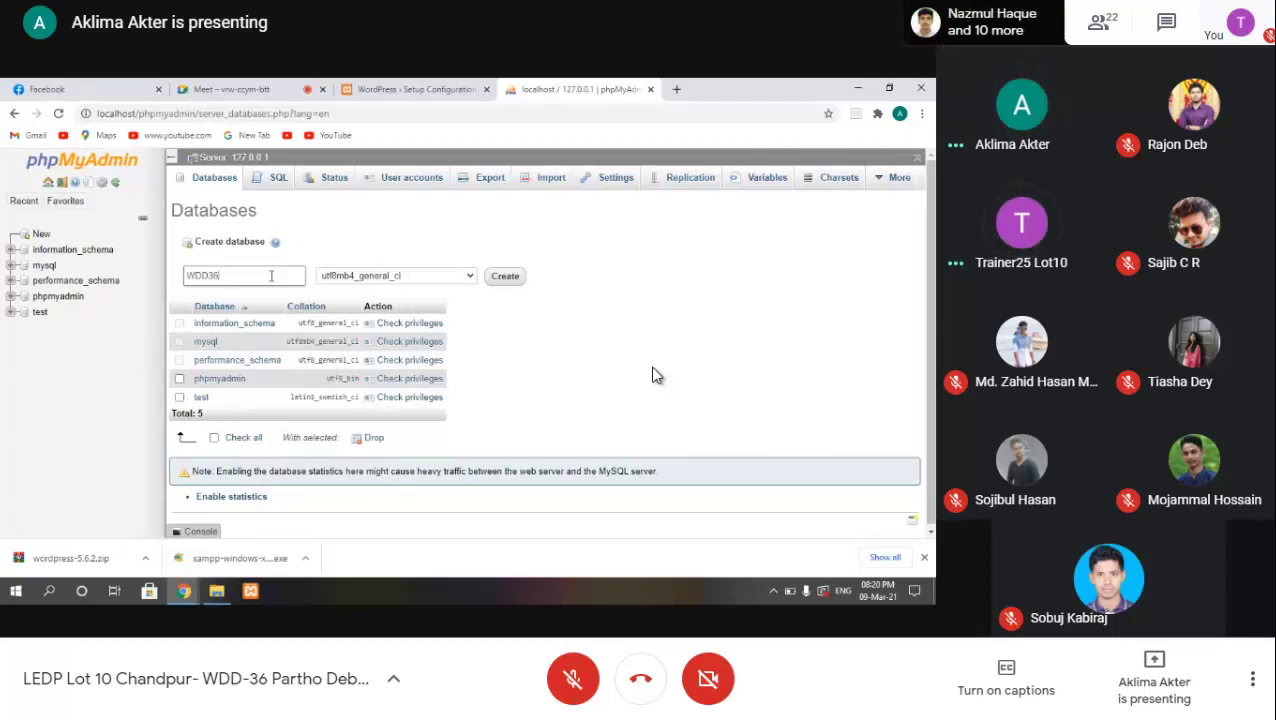
Step: Create the WDD36 database in phpMyAdmin
click(500, 280)
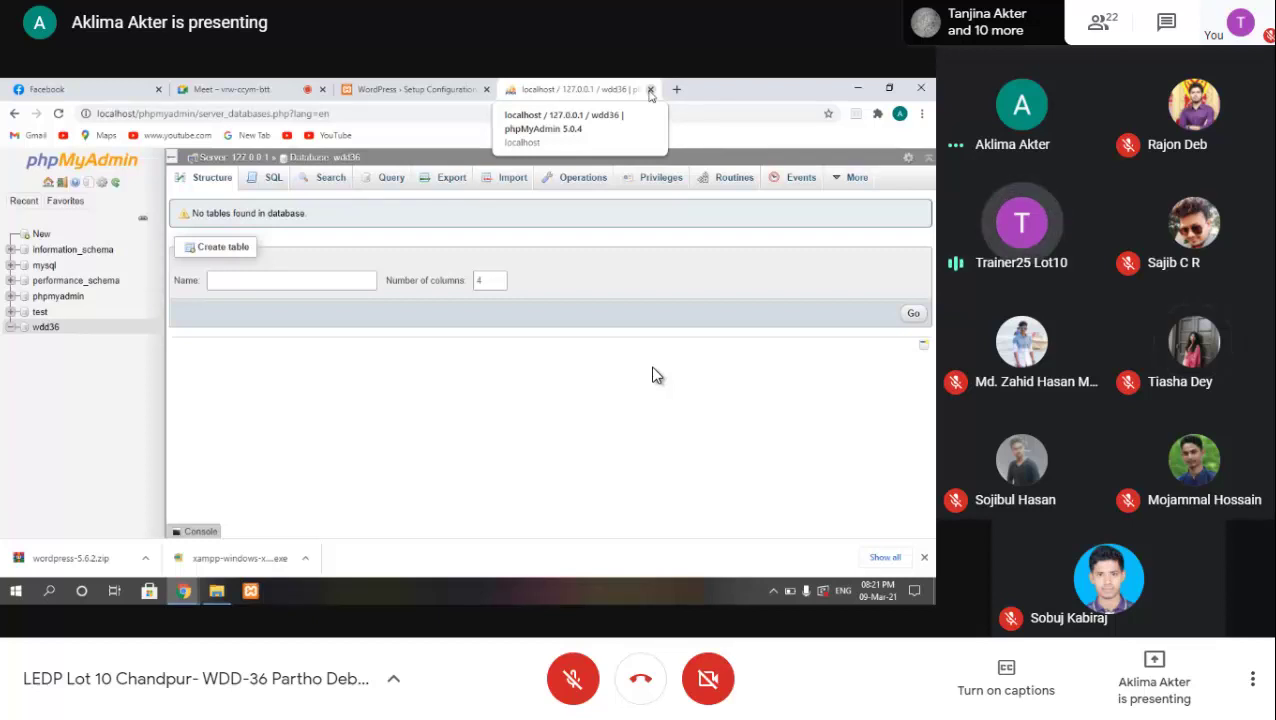
Step: Back in the WordPress setup, set the database username to root and clear the password
click(649, 90)
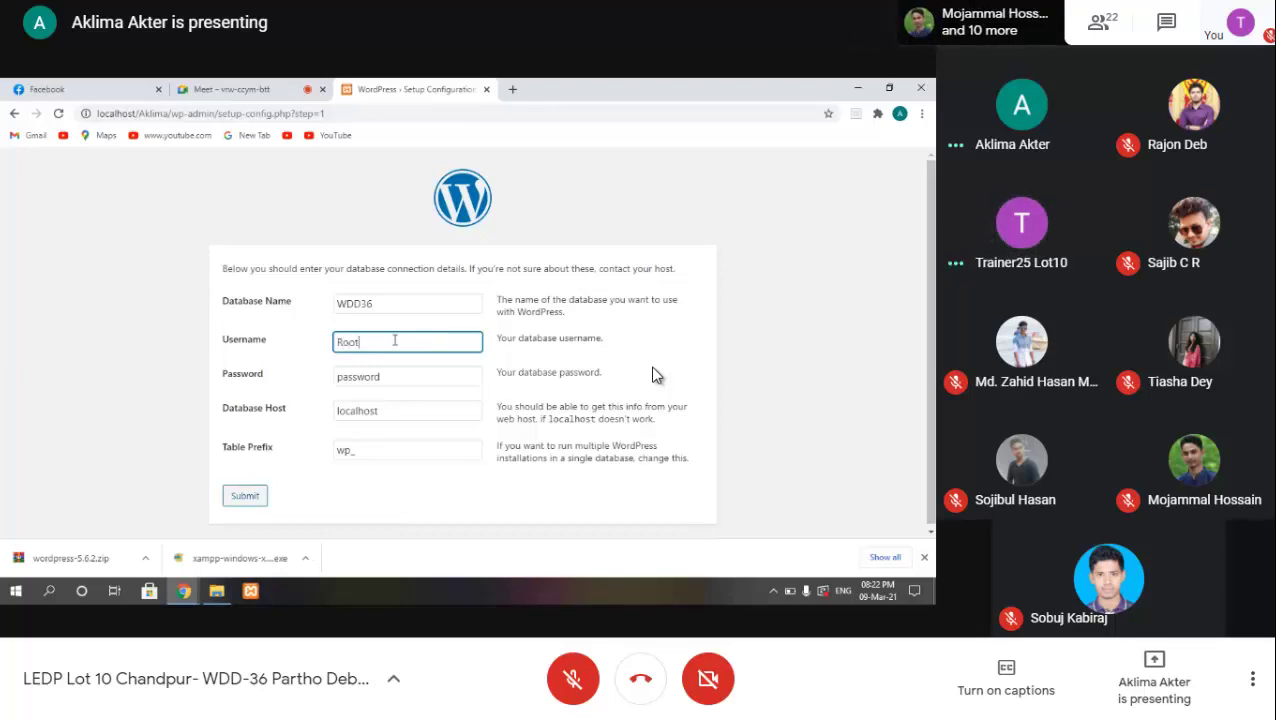
key(BackSpace)
key(BackSpace)
key(BackSpace)
key(BackSpace)
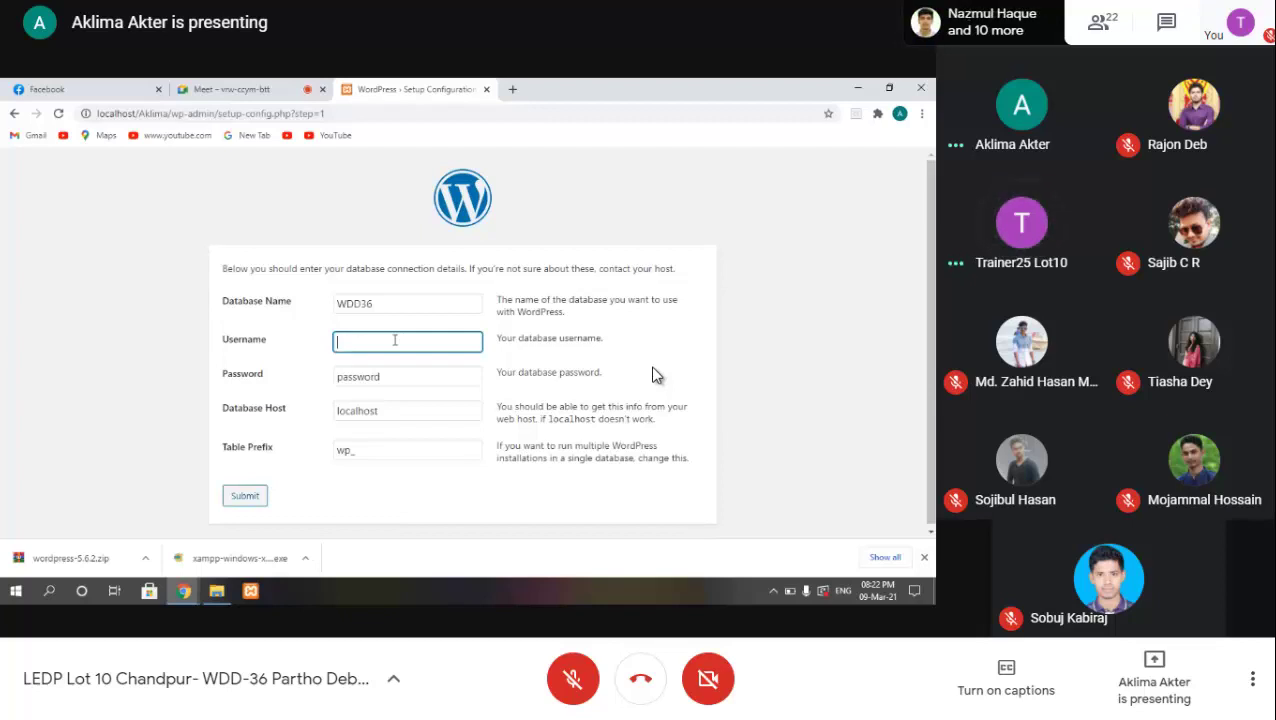
text(root)
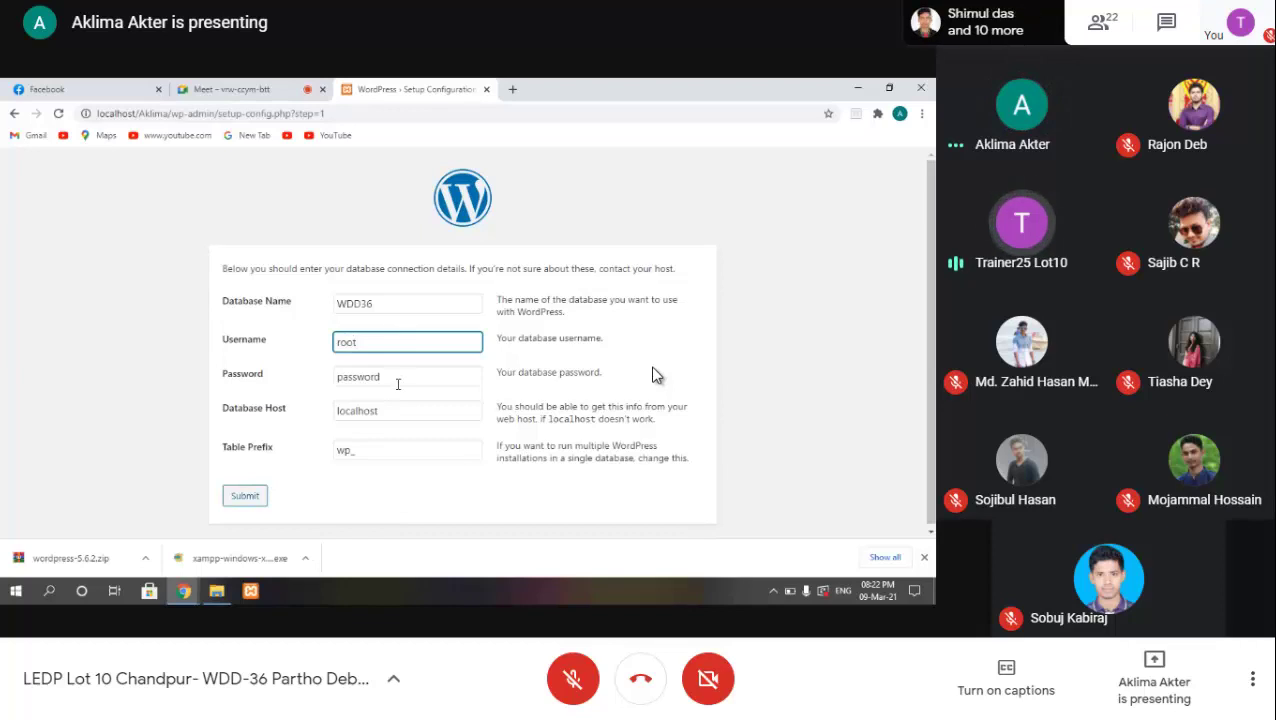
click(399, 381)
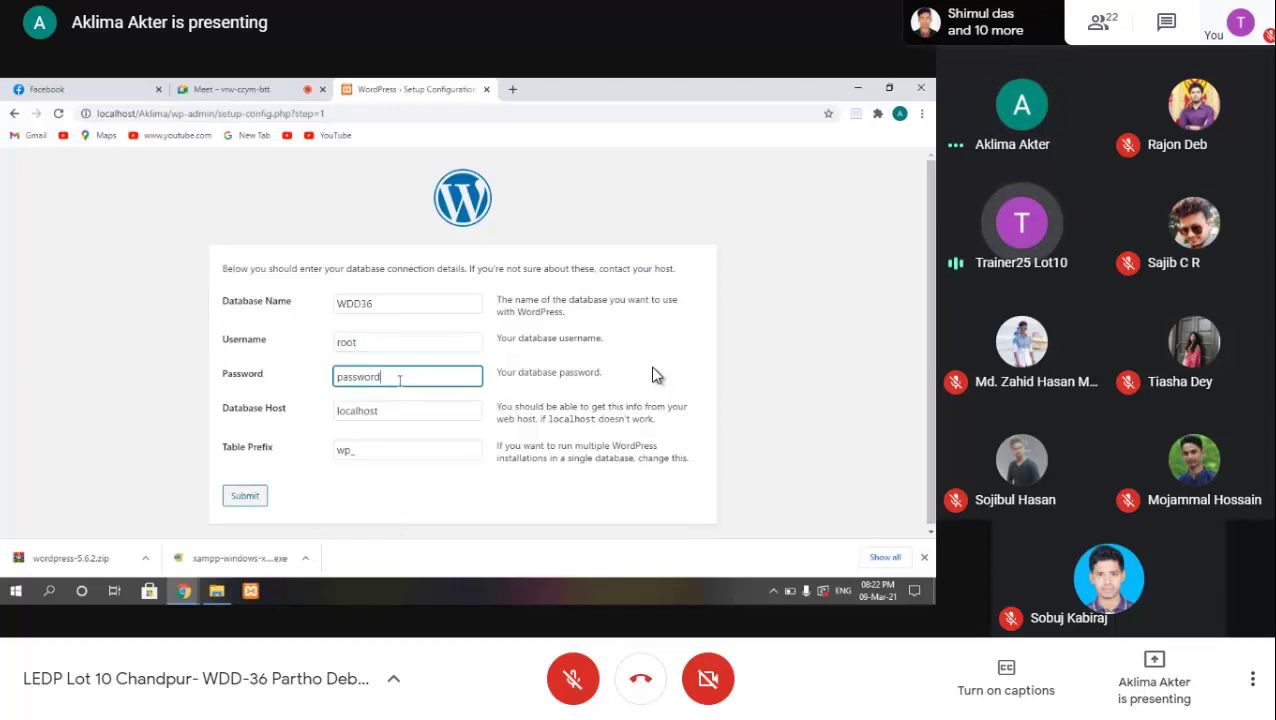
key(BackSpace)
key(BackSpace)
key(BackSpace)
key(BackSpace)
key(BackSpace)
key(BackSpace)
key(BackSpace)
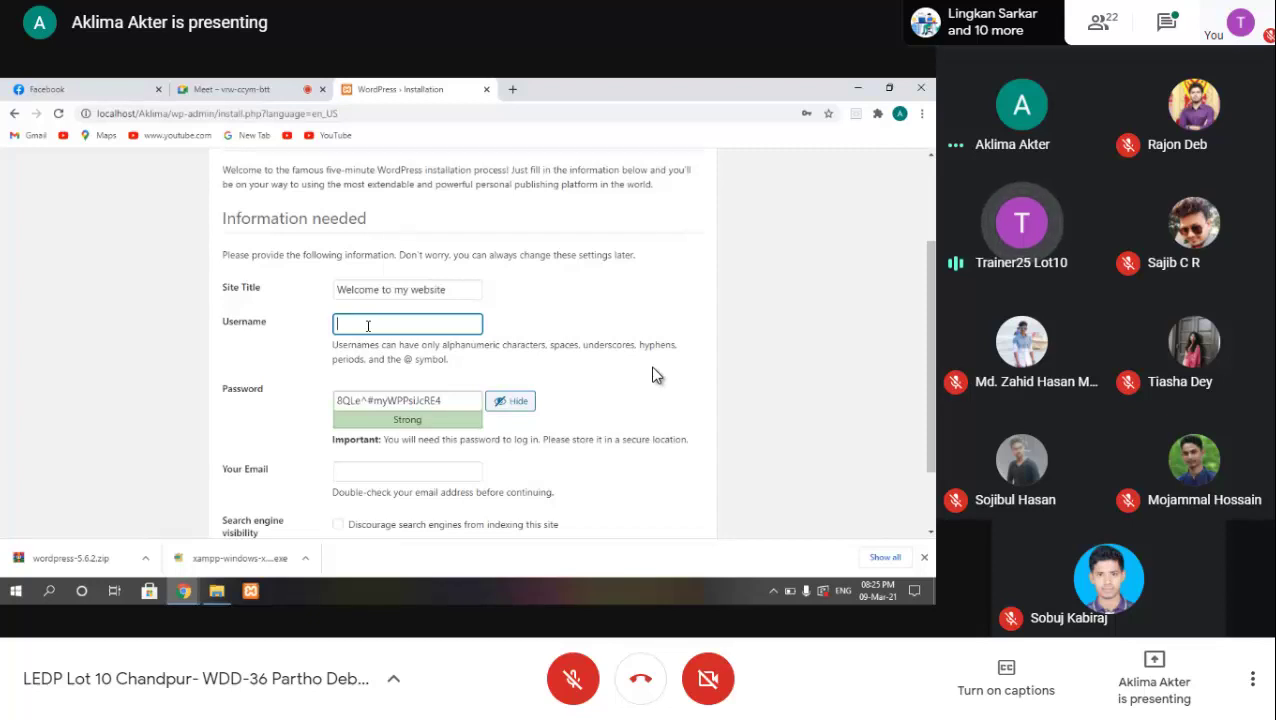
Step: Type the admin username into the WordPress install form's Username field
text(Ni)
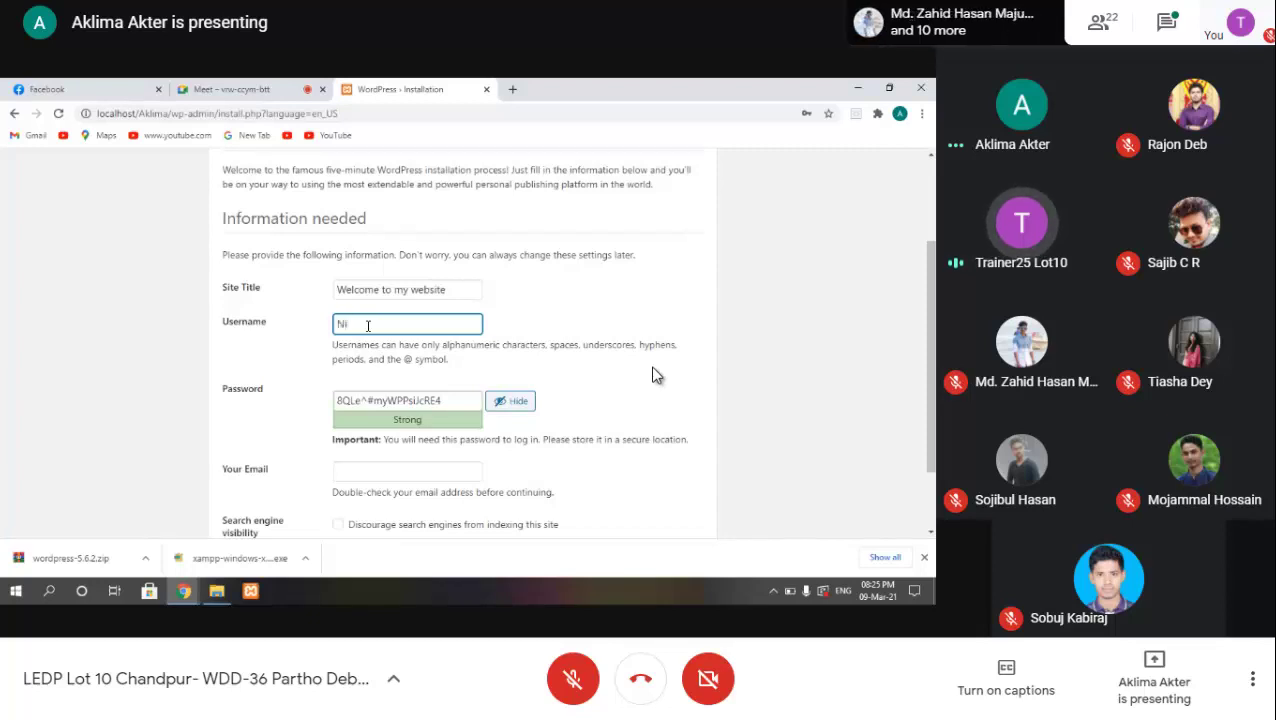
text(shat)
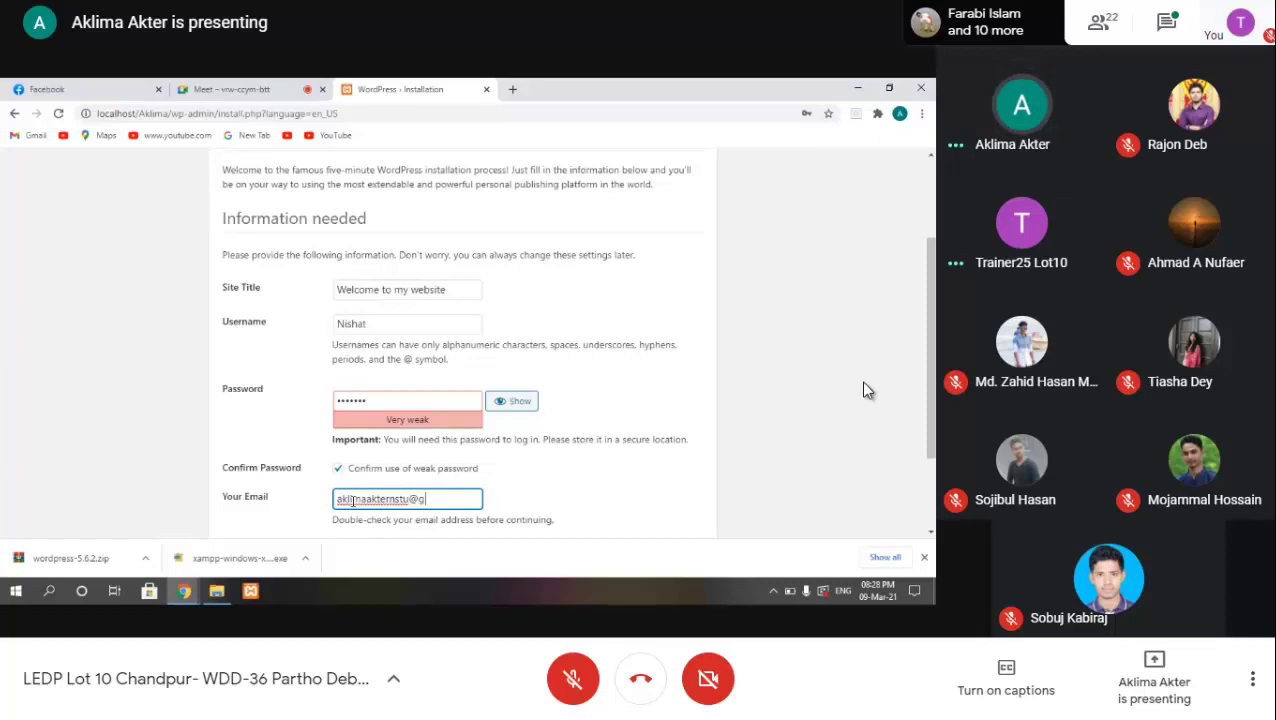
Step: Finish typing the domain part of the administrator's email address
text(mail)
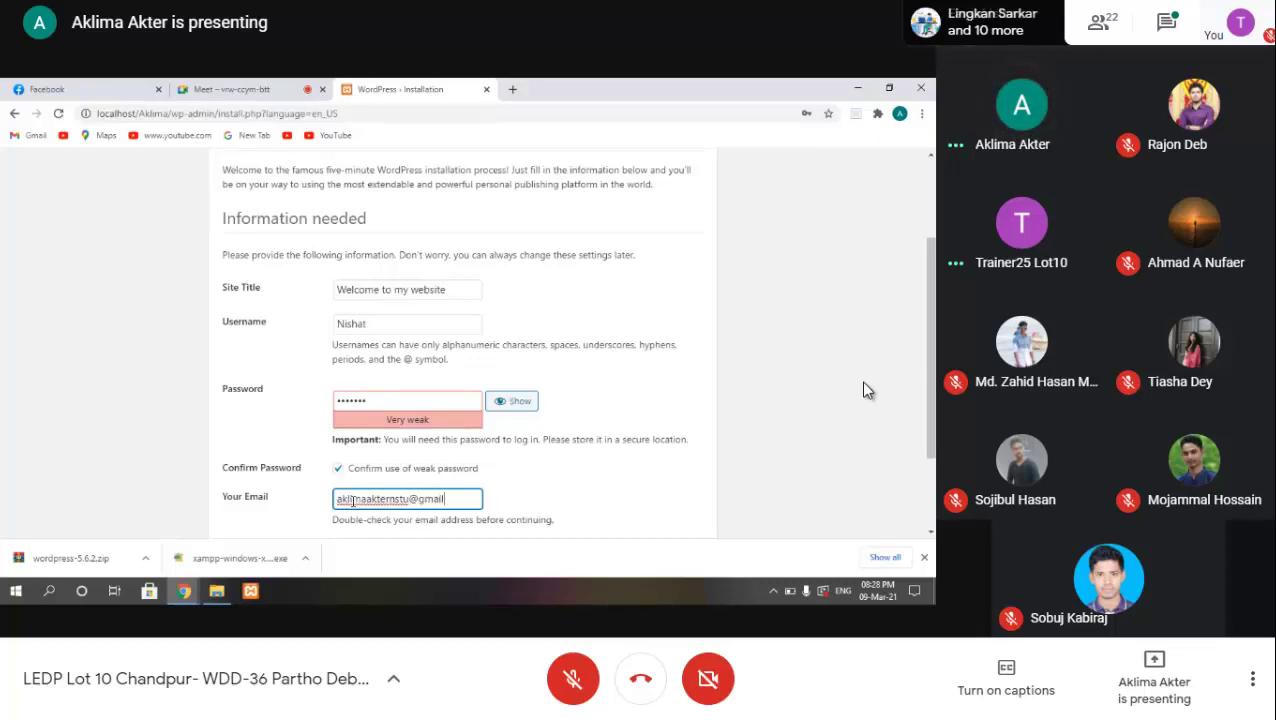
text(.com)
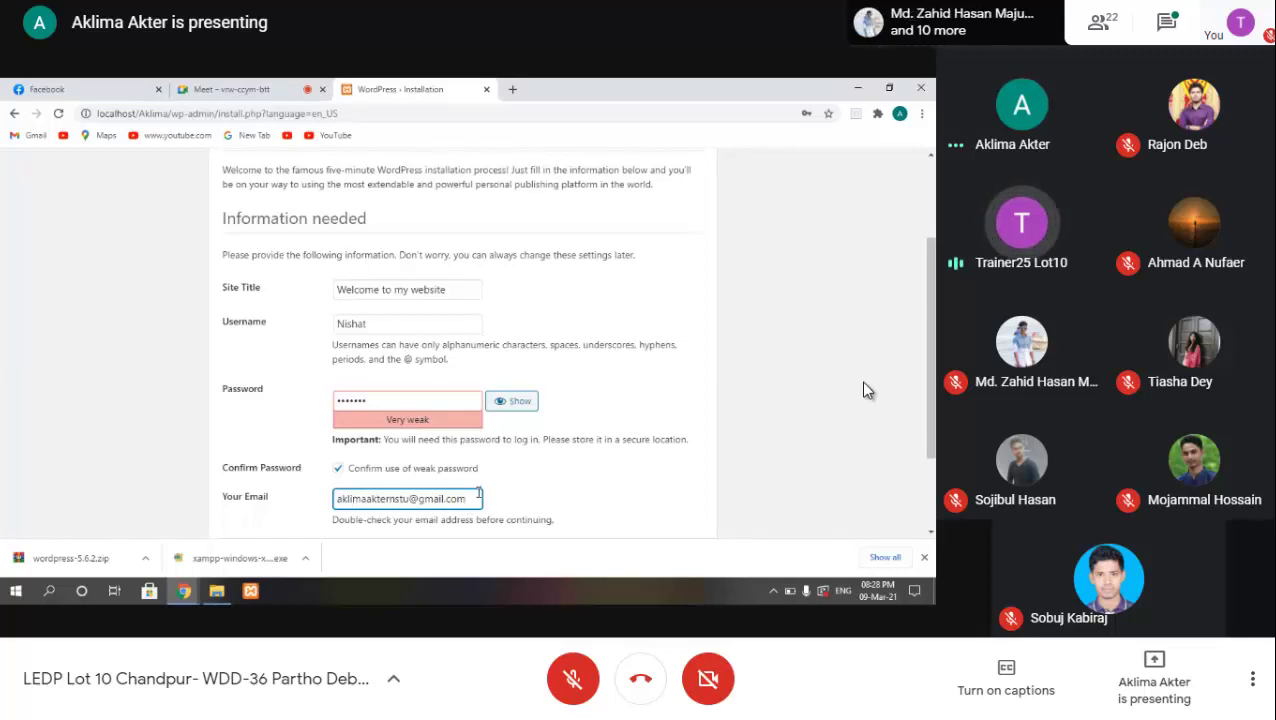
Step: Scroll the shared WordPress install form down to its Install WordPress button
scroll(479, 492, down, 1)
scroll(479, 492, down, 1)
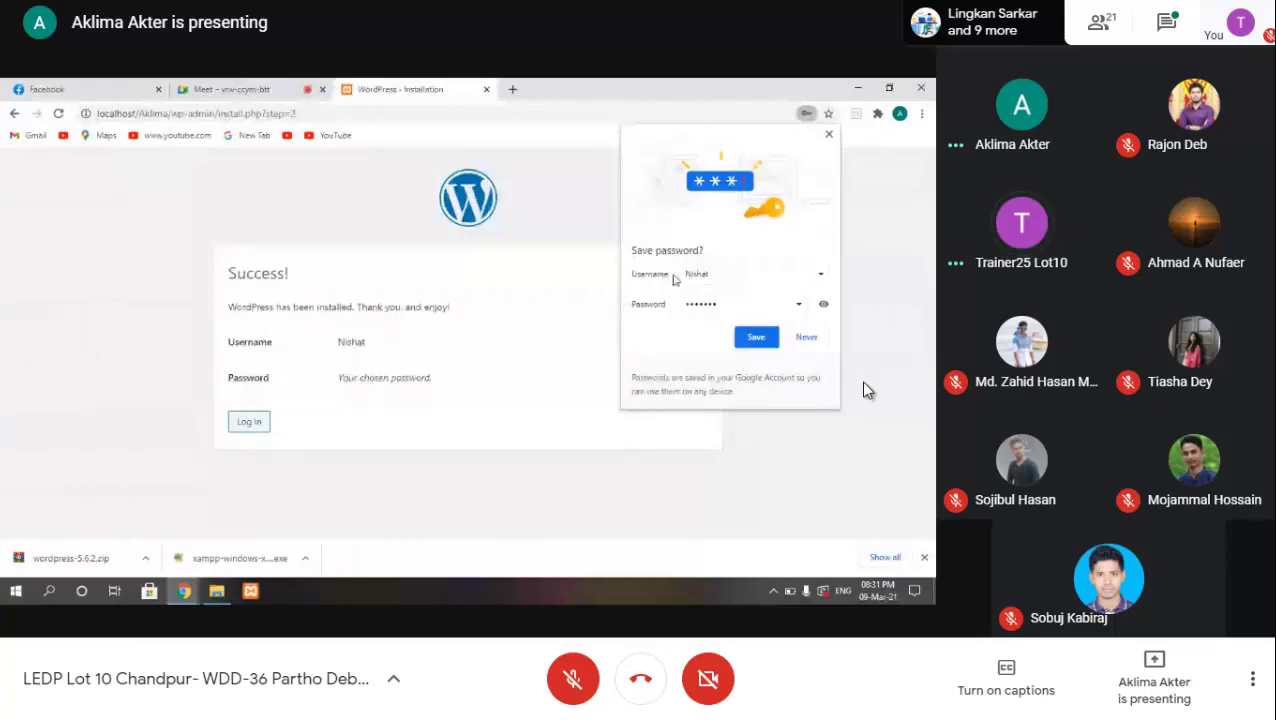
Step: Leave full screen with F11, then restore the meeting's full-screen view of the Success page
key(F11)
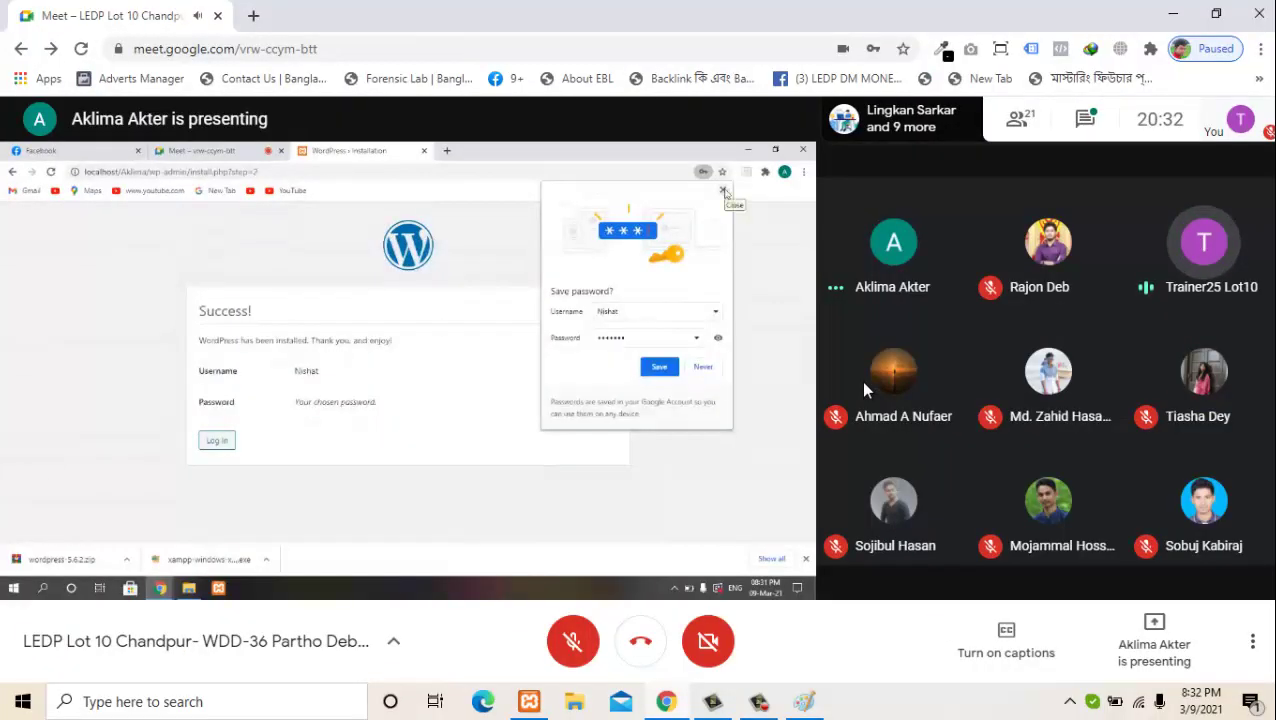
double_click(590, 393)
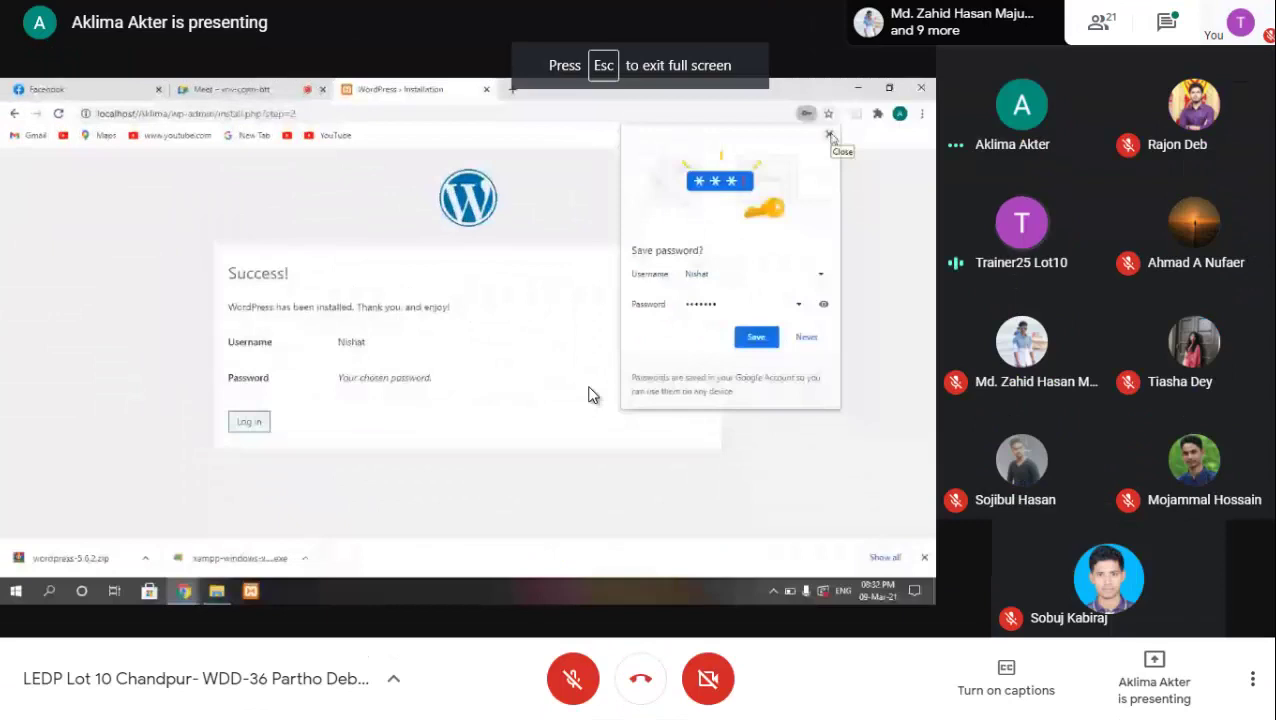
mouse_move(551, 410)
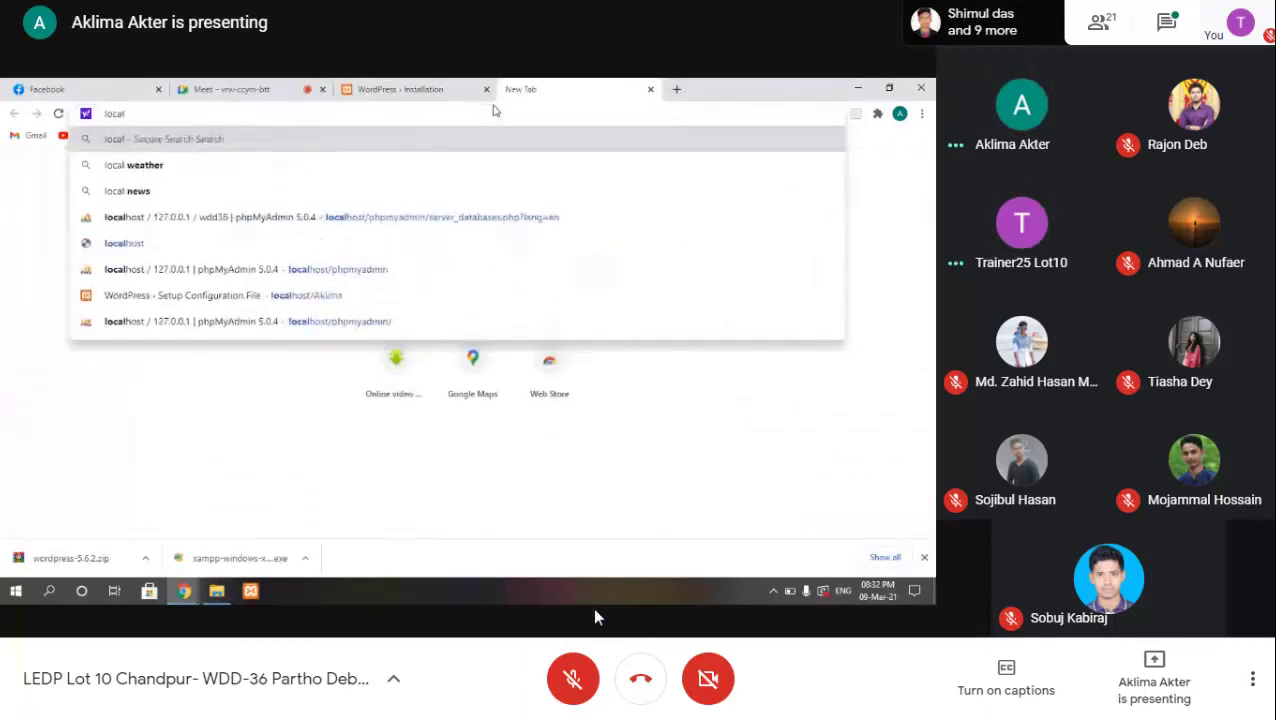
key(Escape)
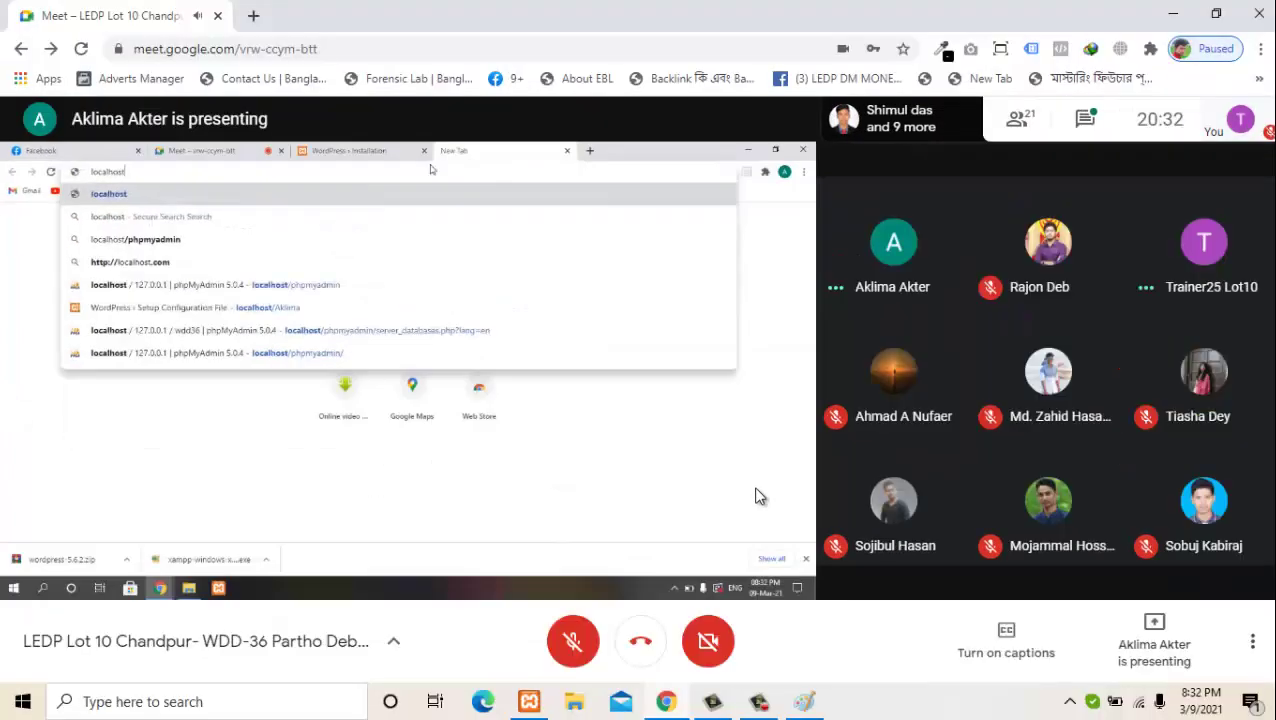
double_click(755, 497)
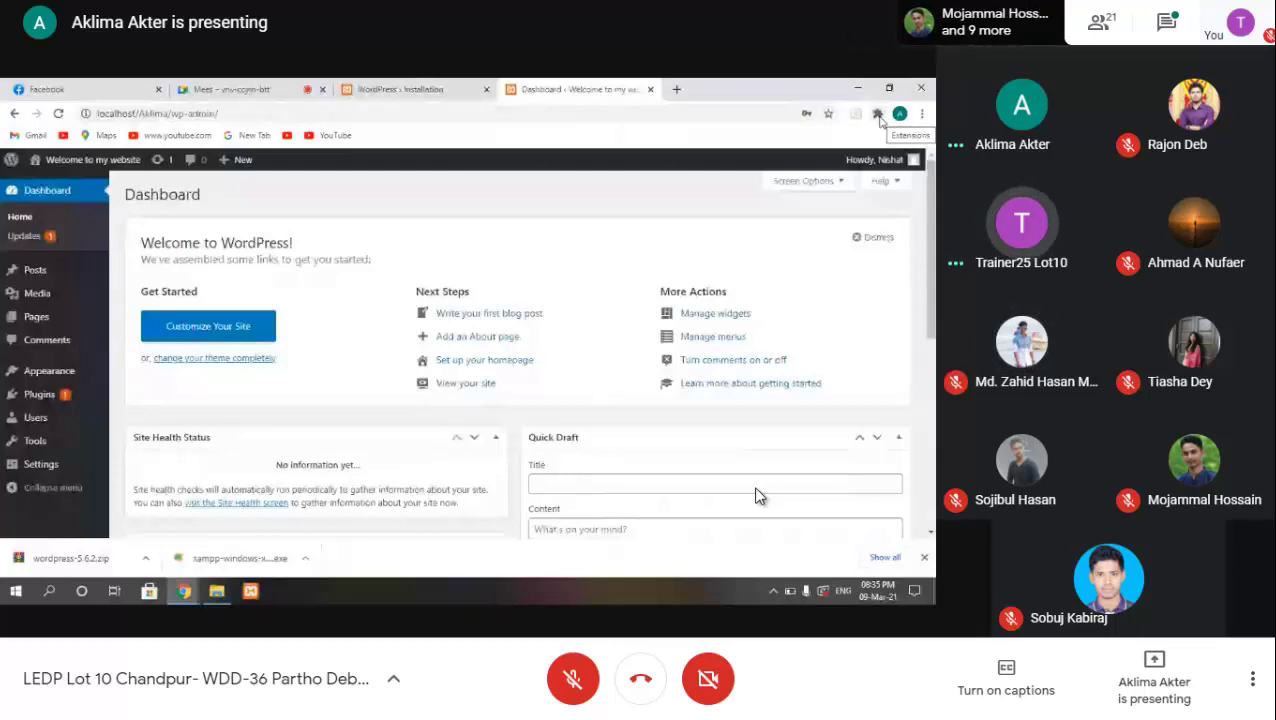
Step: Watch until the 'Welcome to my website' Dashboard at localhost/Aklima/wp-admin appears
mouse_move(10, 162)
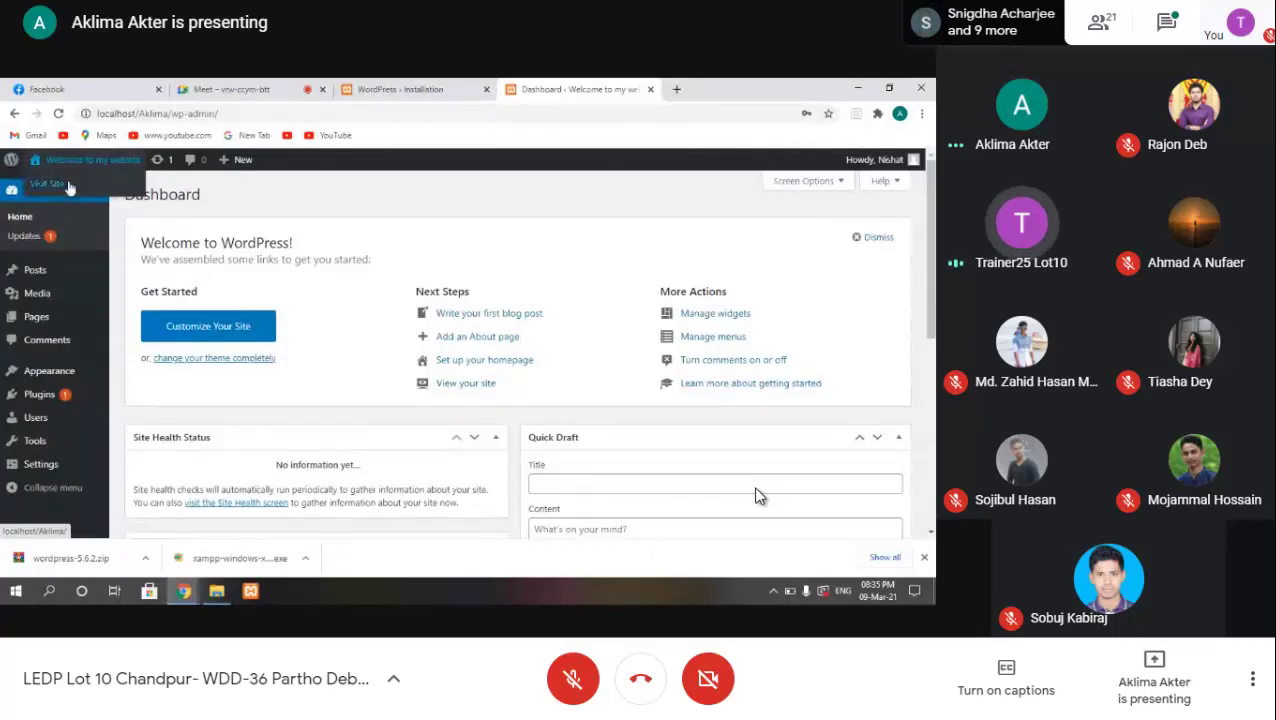
Step: Exit Chrome full screen with Esc and open the screen recorder window from its taskbar icon
click(69, 187)
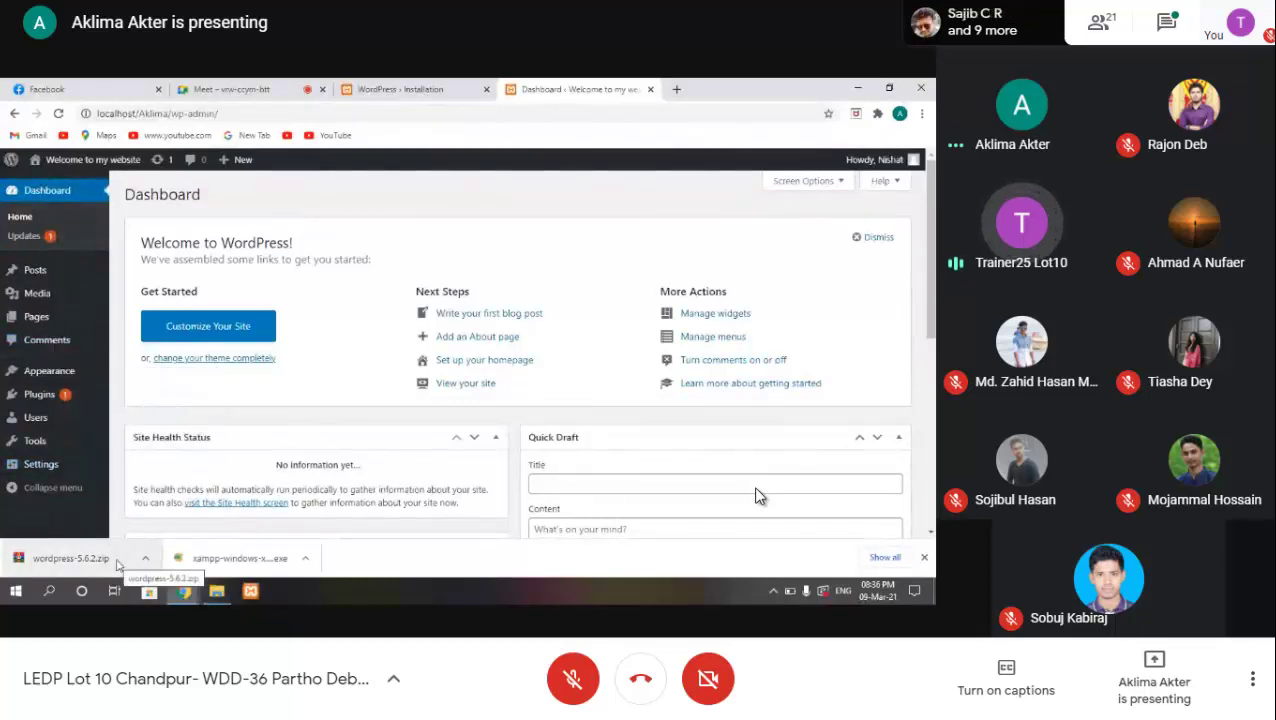
key(Escape)
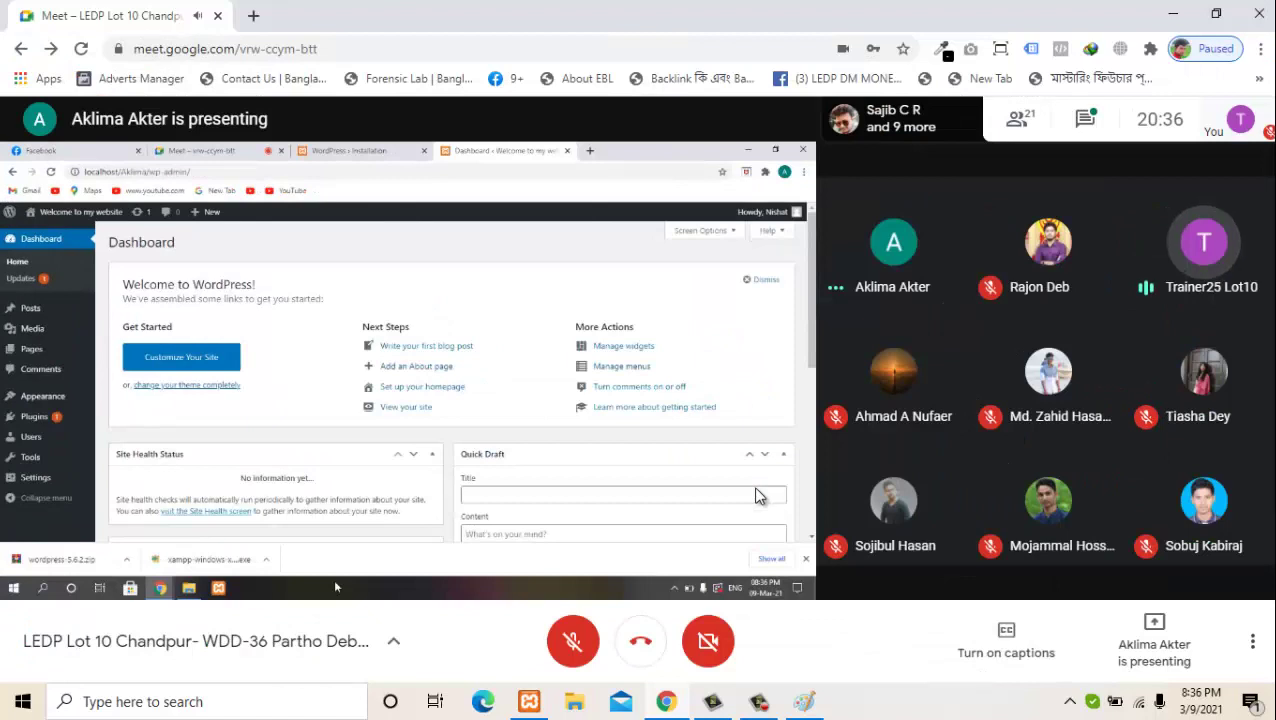
click(763, 702)
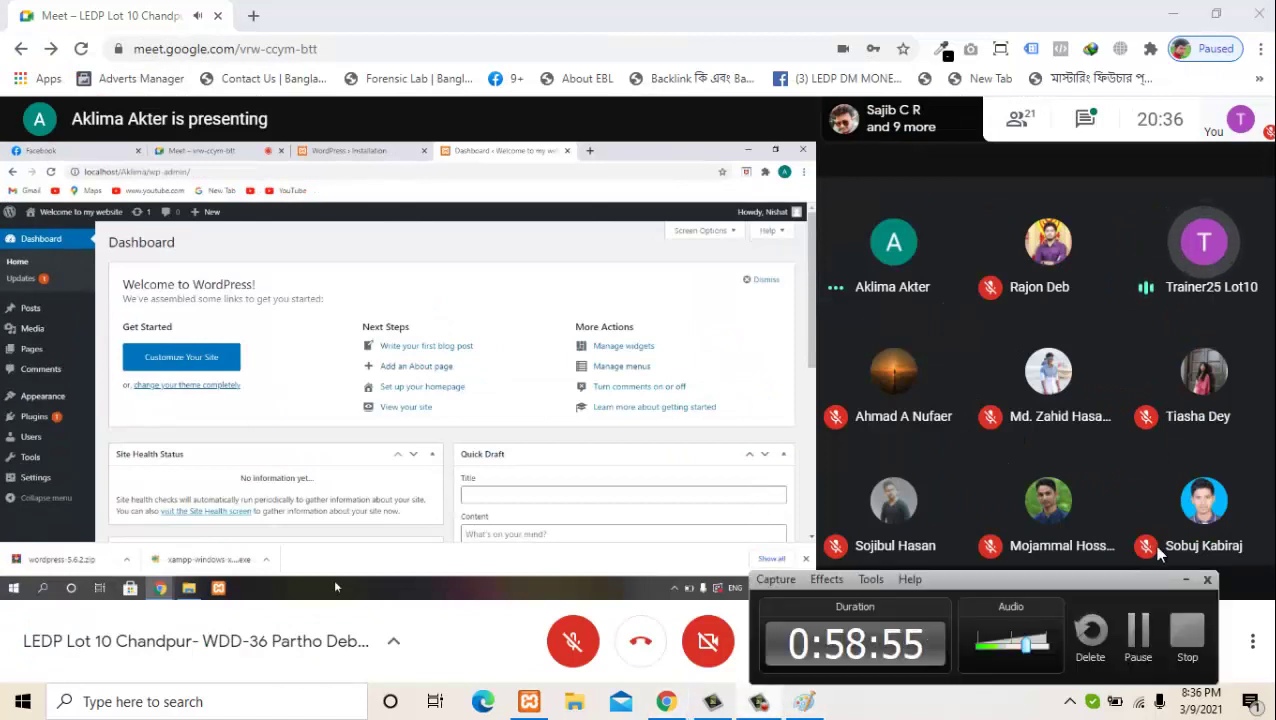